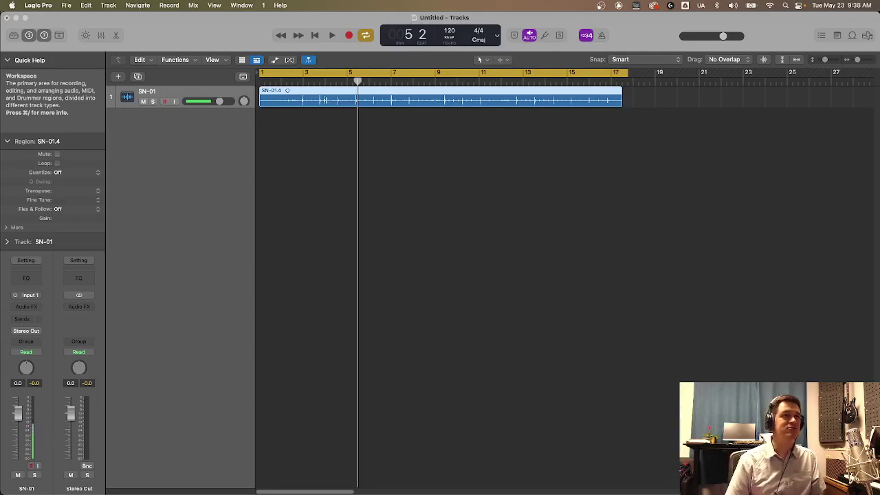
# Step: Turn off Cycle and audition the snare track from near bar 2
pyautogui.click(285, 72)
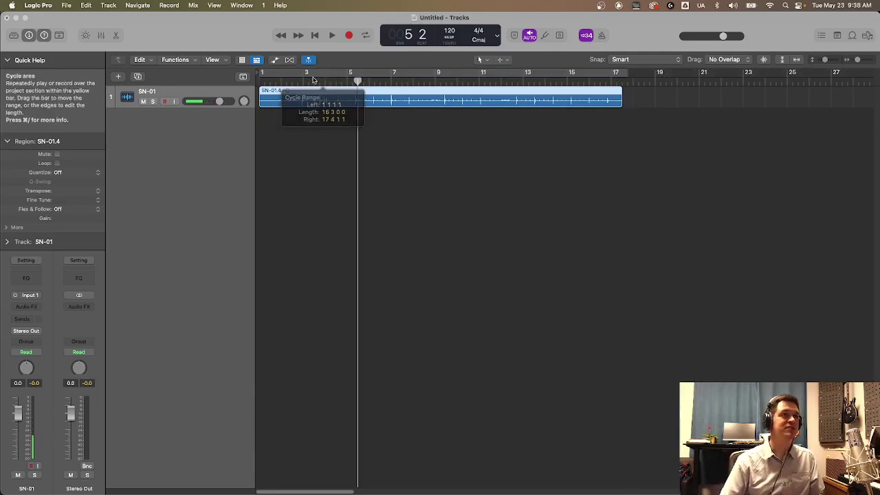
pyautogui.click(293, 78)
pyautogui.press('space')
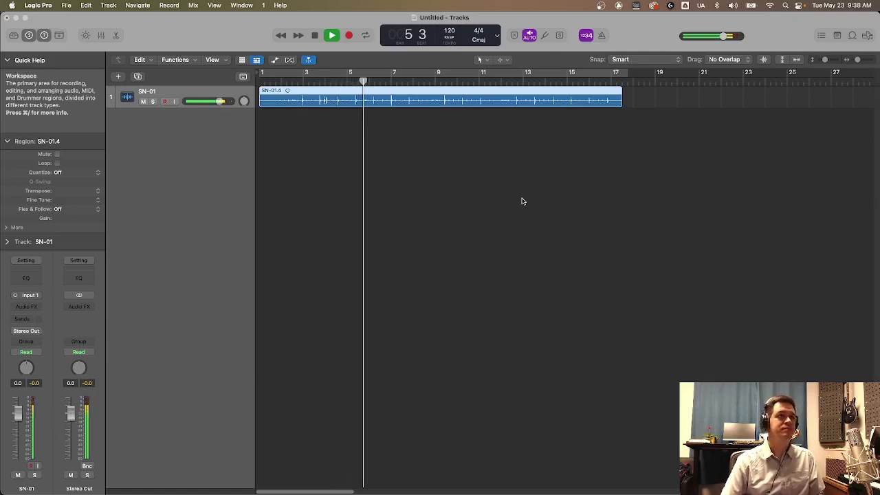
pyautogui.press('space')
# Step: Enlarge the SN-01 track height and zoom out to show bars 3–17
pyautogui.moveTo(302, 99)
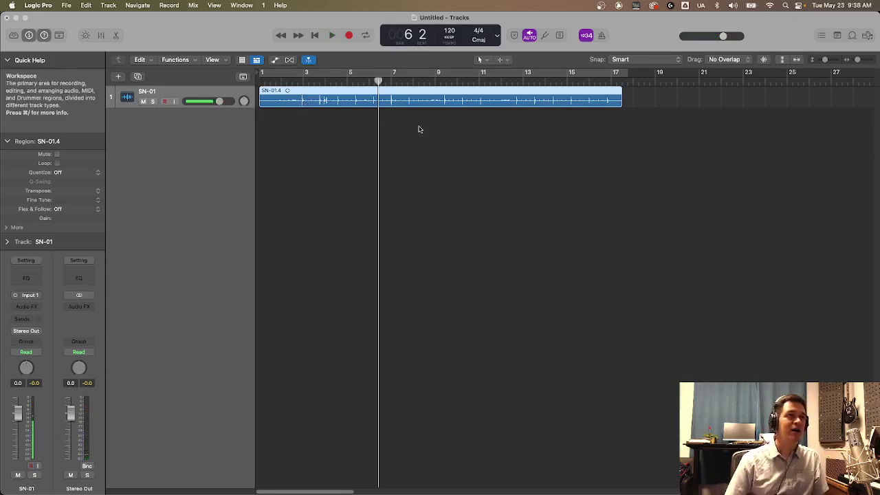
pyautogui.moveTo(823, 60); pyautogui.dragTo(862, 62)
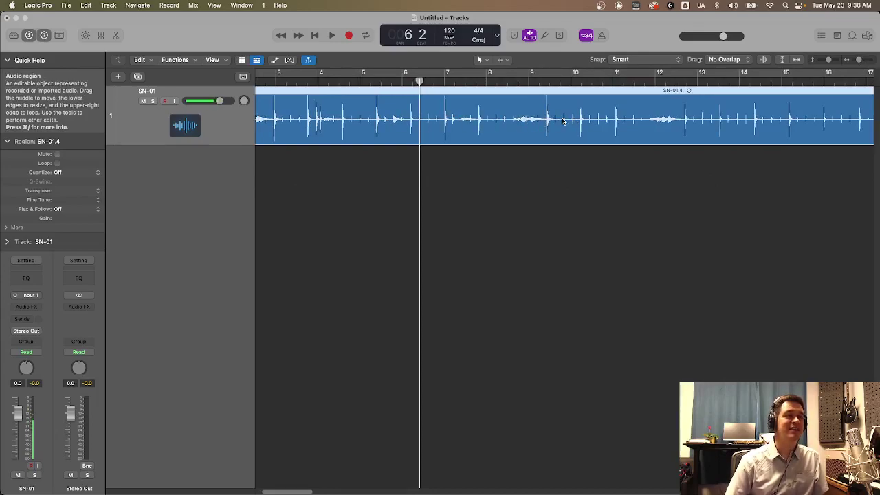
pyautogui.hscroll(-4, 560, 120)
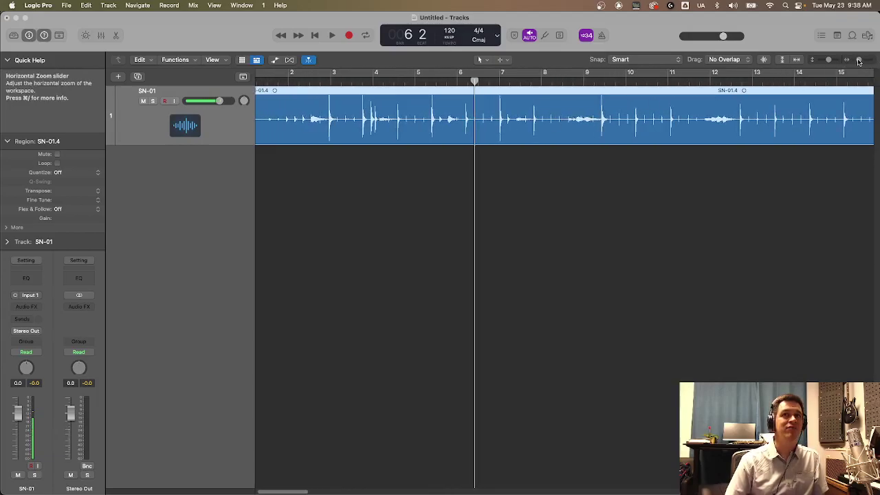
pyautogui.moveTo(859, 60); pyautogui.dragTo(857, 62)
# Step: Run Remove Silence on SN-01.4 at a -25 dB threshold, producing 72 regions
pyautogui.hscroll(-3, 761, 137)
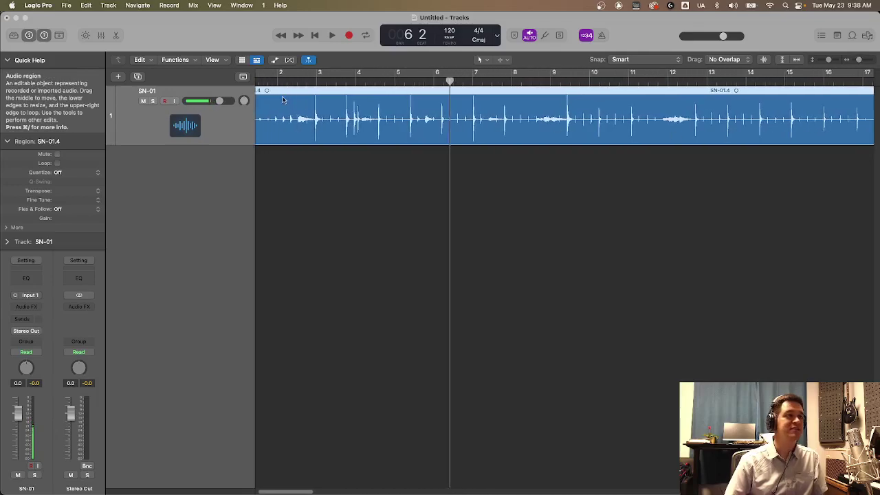
pyautogui.click(185, 61)
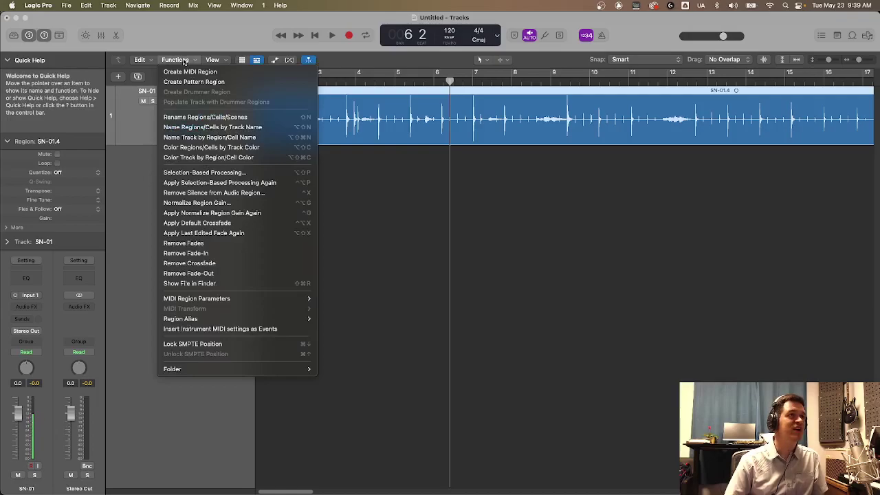
pyautogui.click(185, 194)
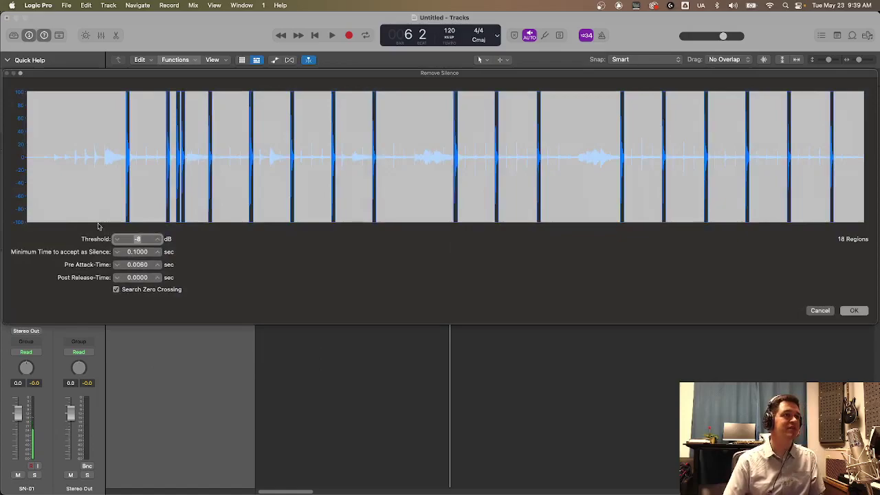
pyautogui.click(117, 239)
pyautogui.click(117, 238)
pyautogui.click(116, 238)
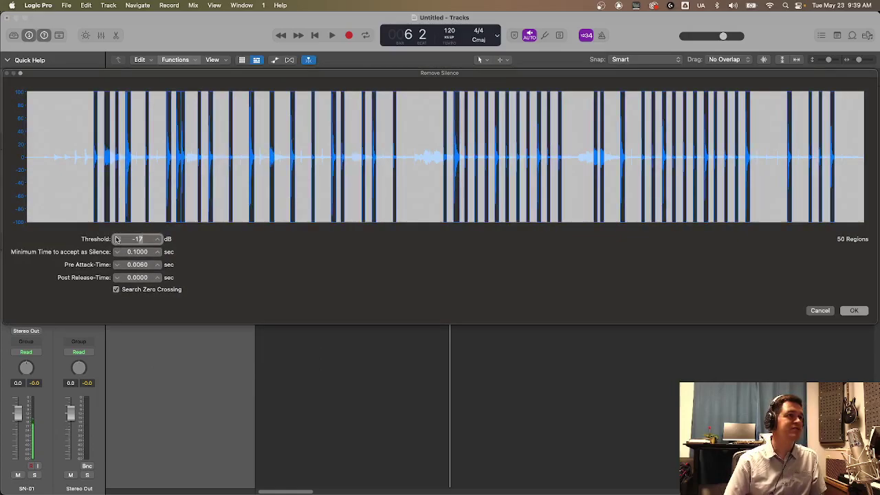
pyautogui.click(117, 239)
pyautogui.click(117, 239)
pyautogui.click(117, 238)
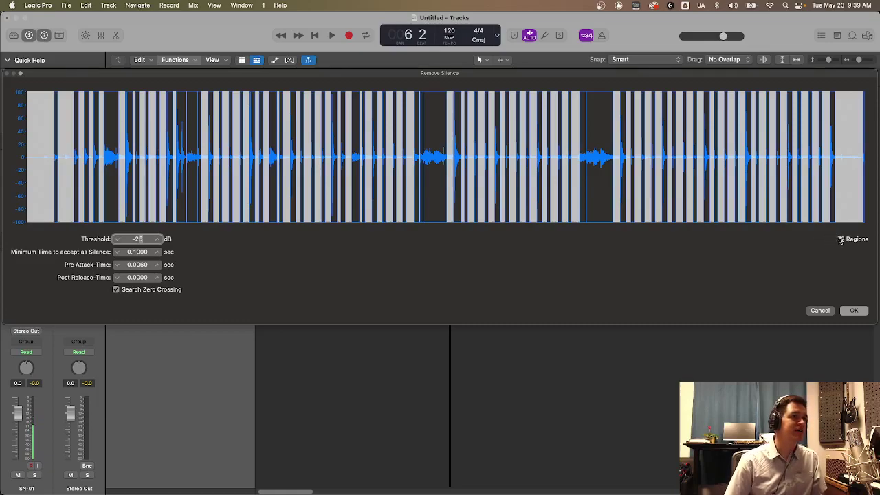
pyautogui.click(856, 311)
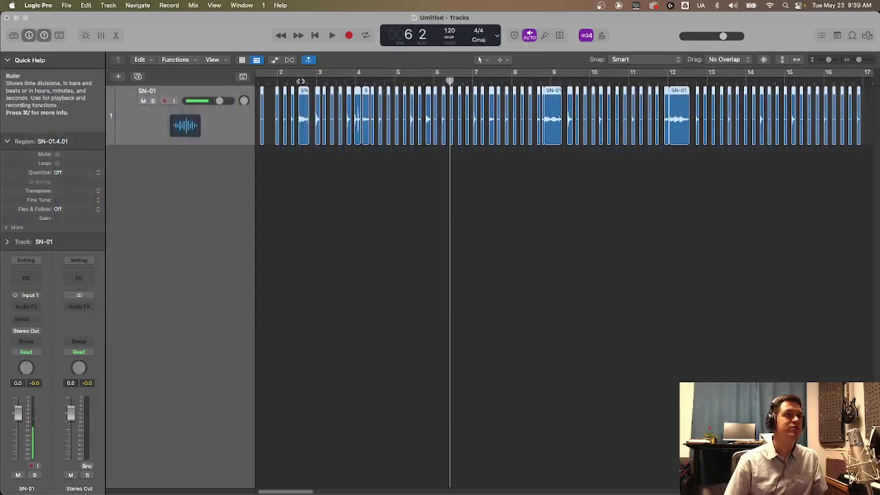
# Step: Play back the 72 split regions, then undo the split to restore SN-01.4
pyautogui.press('space')
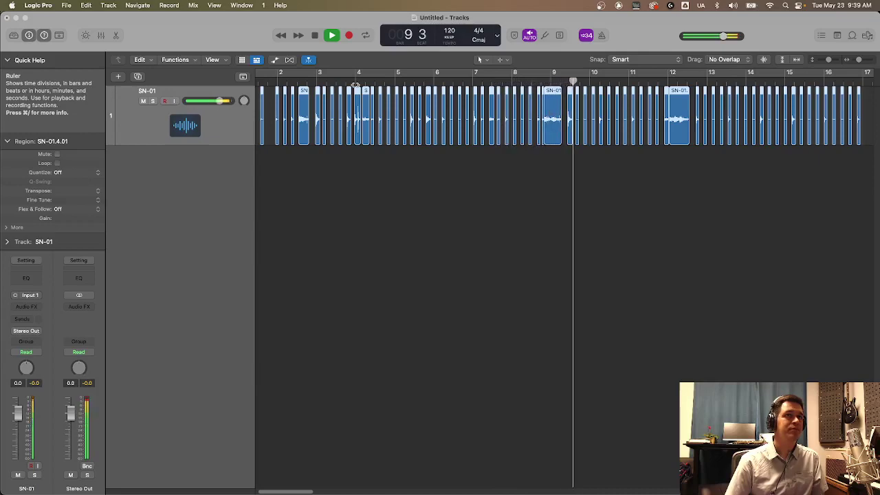
pyautogui.press('space')
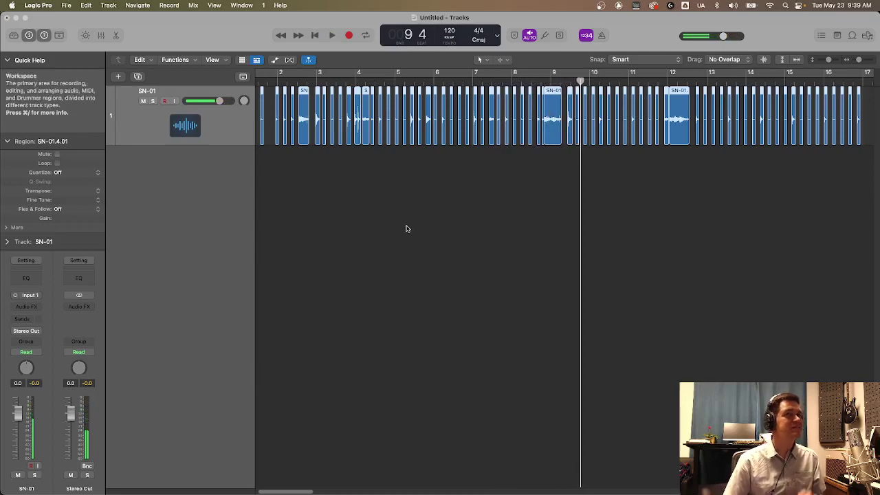
pyautogui.press('super+j')
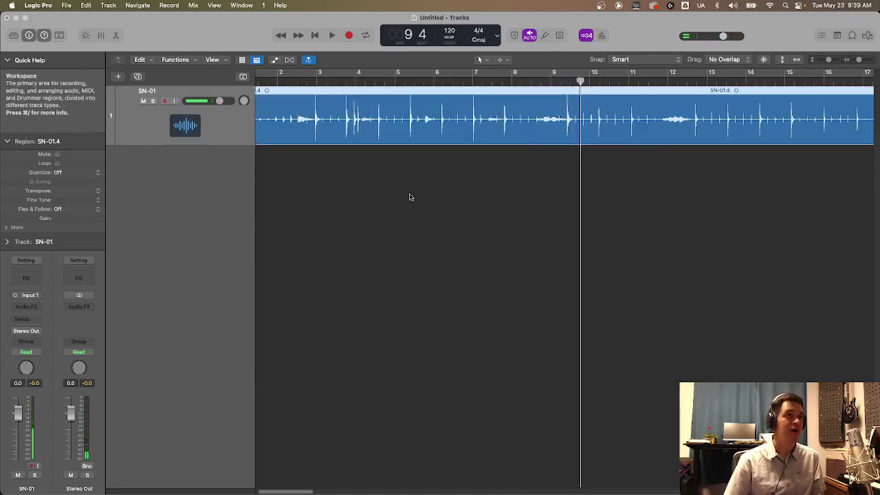
# Step: Reopen Remove Silence and raise the threshold to -16 dB
pyautogui.click(176, 60)
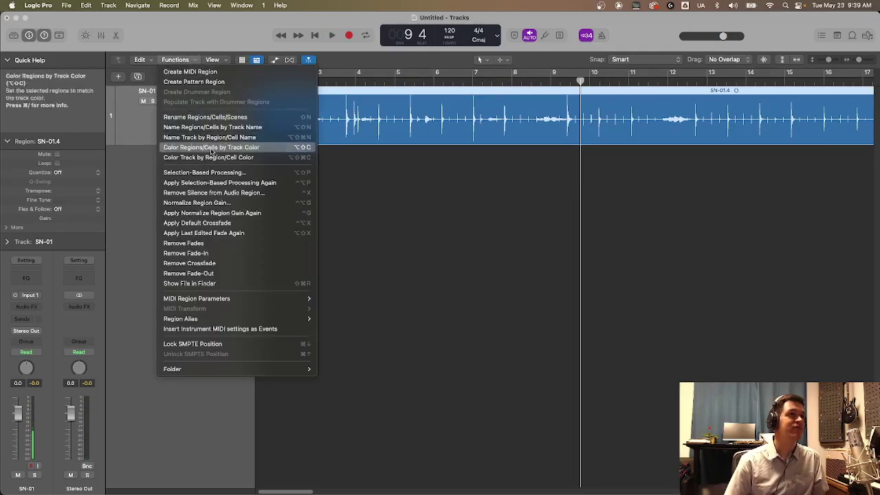
pyautogui.click(211, 193)
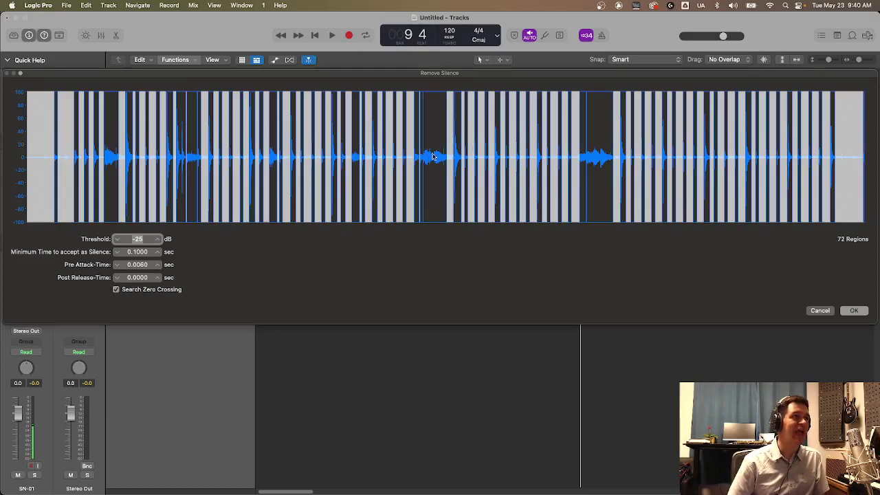
pyautogui.click(158, 240)
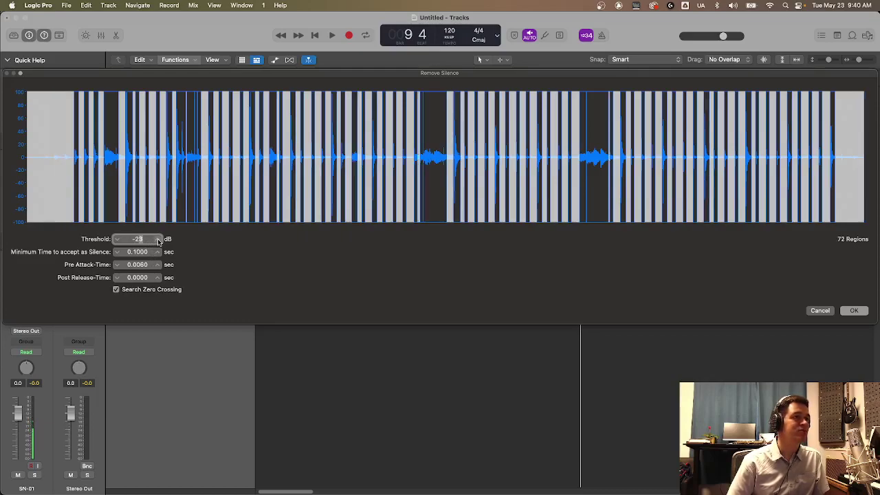
pyautogui.click(158, 239)
pyautogui.click(158, 240)
pyautogui.click(158, 240)
# Step: Raise the threshold step by step, compare -8 dB, and settle on -9 dB (18 regions)
pyautogui.click(159, 239)
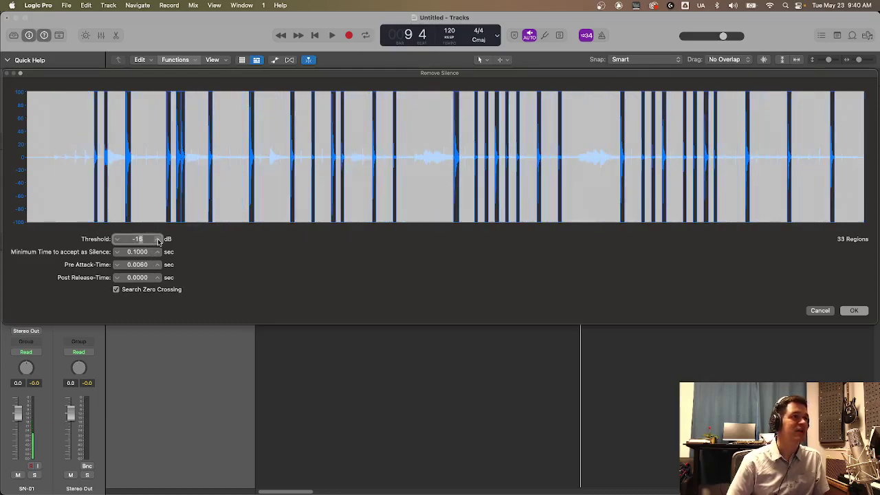
pyautogui.click(158, 240)
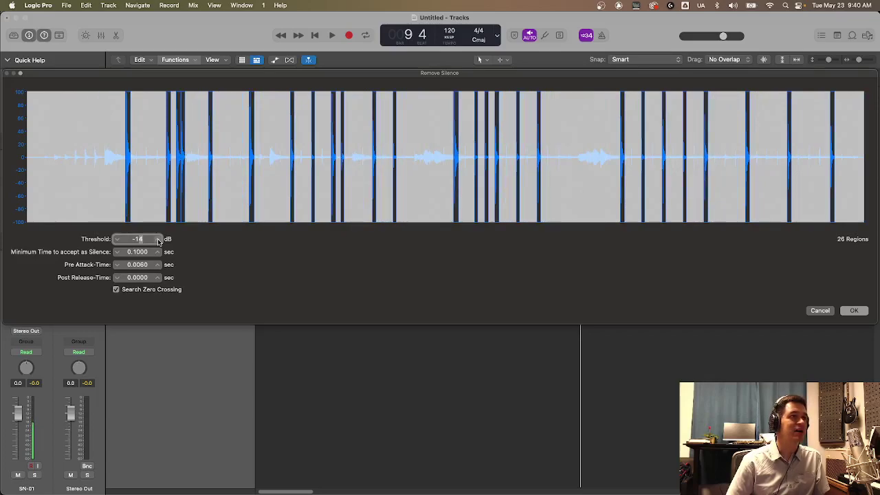
pyautogui.click(158, 239)
pyautogui.click(158, 239)
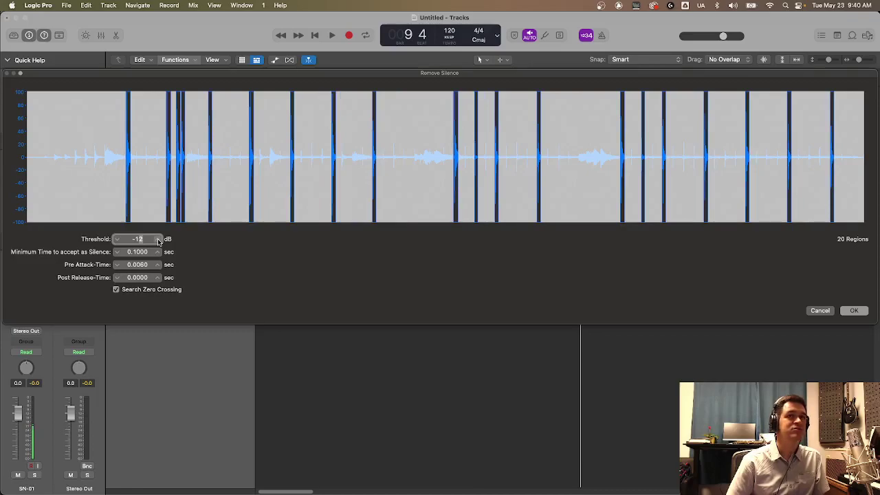
pyautogui.click(158, 239)
pyautogui.click(158, 239)
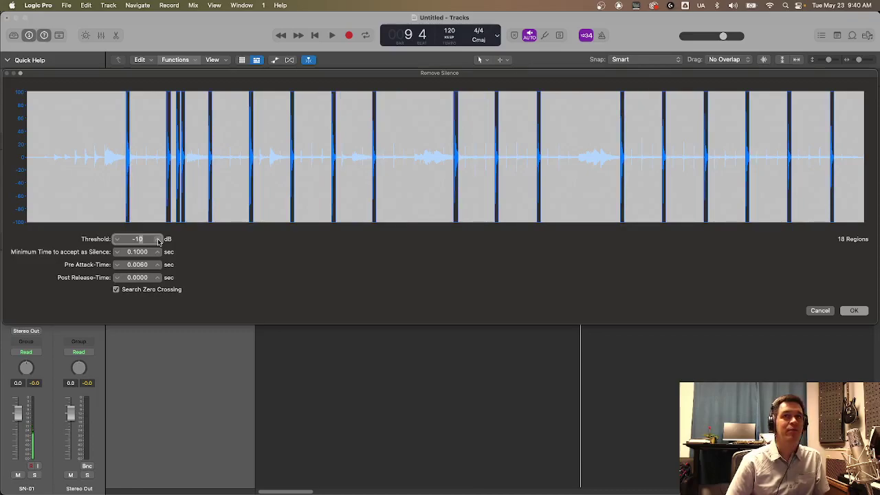
pyautogui.click(159, 239)
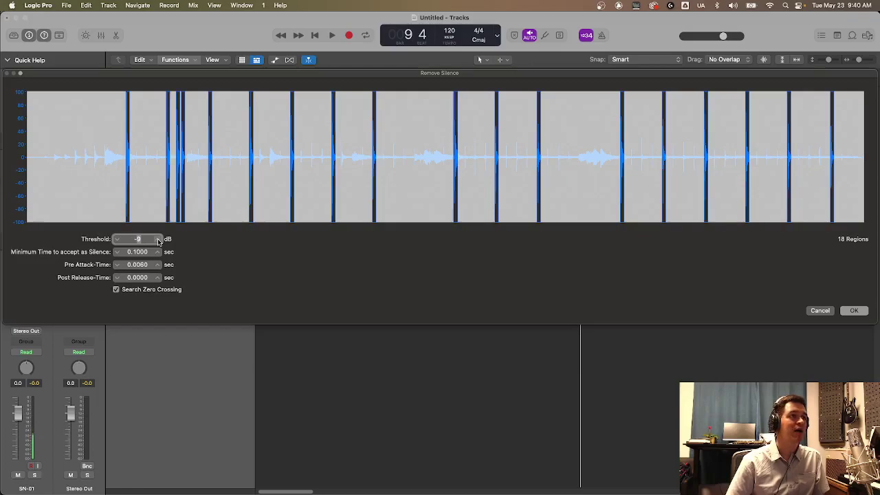
pyautogui.click(158, 239)
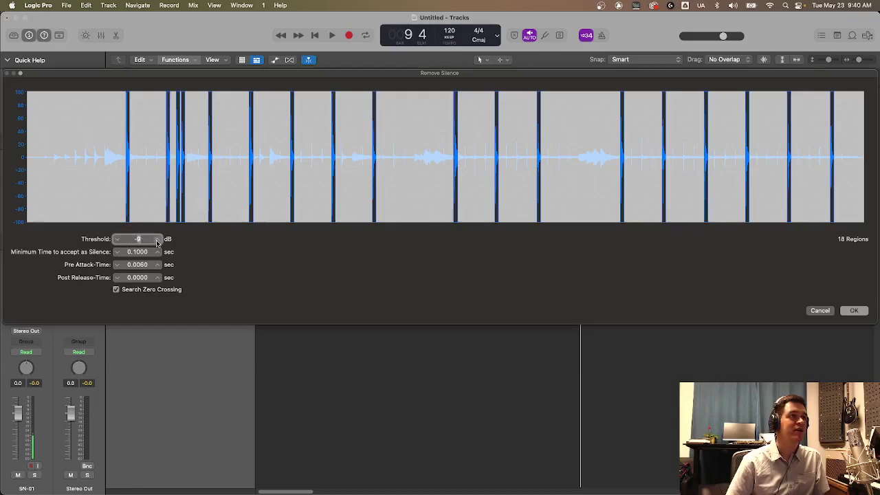
pyautogui.click(117, 240)
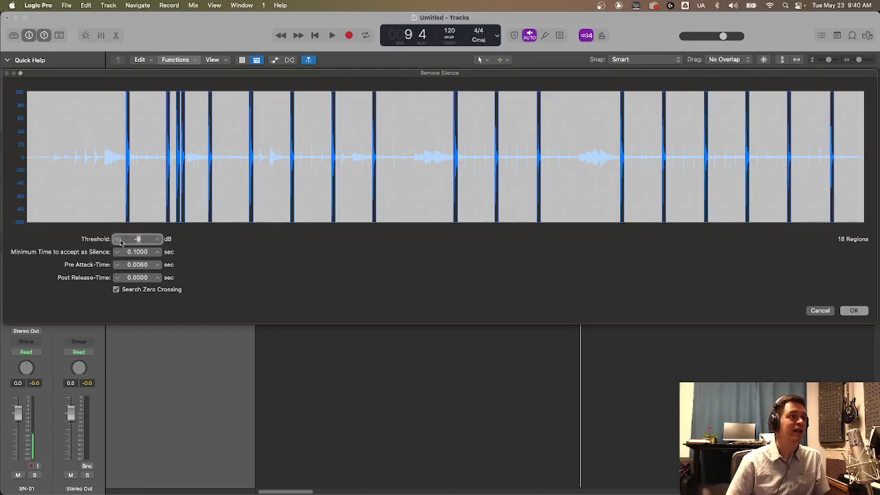
# Step: Apply the -9 dB split and play the 18 snare-hit regions back from bar 2
pyautogui.click(855, 311)
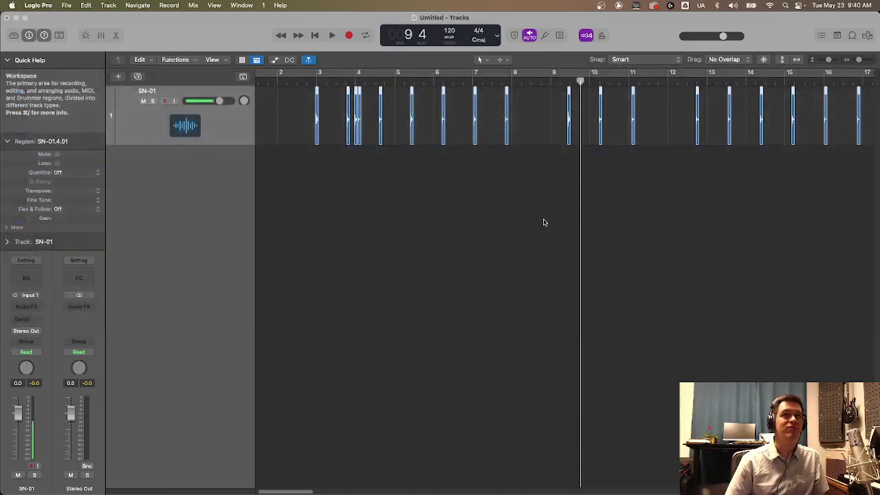
pyautogui.click(293, 81)
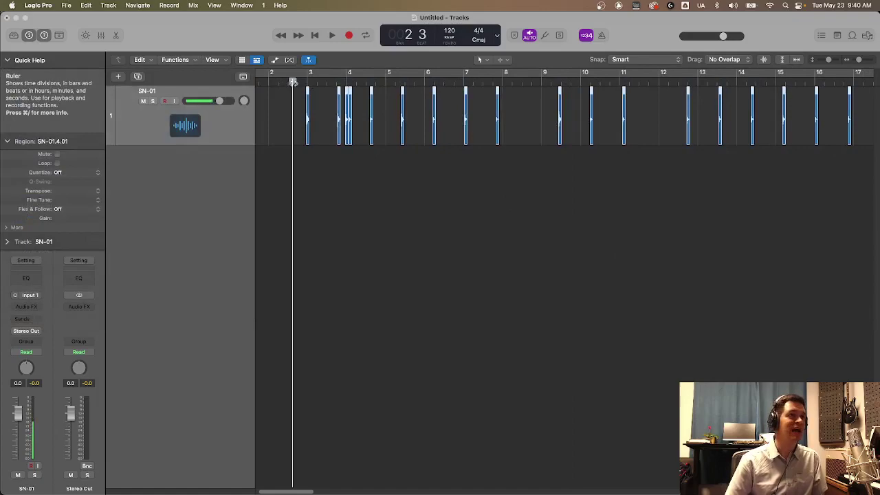
pyautogui.press('space')
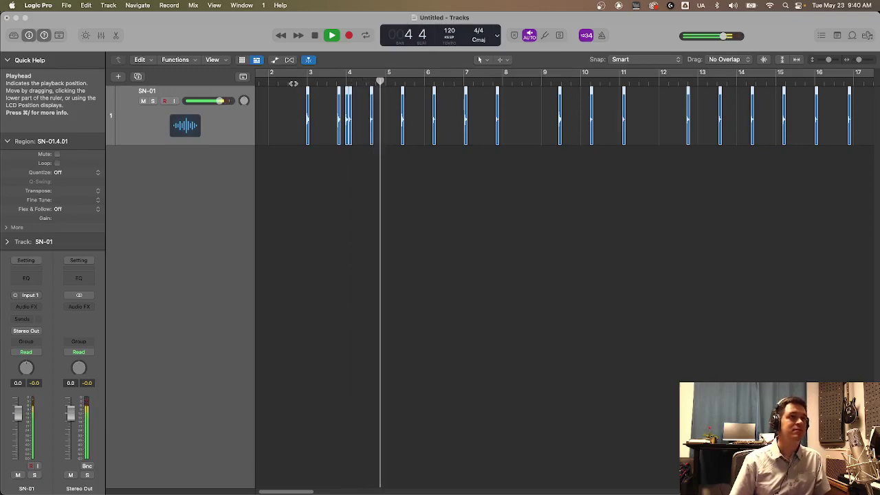
pyautogui.press('space')
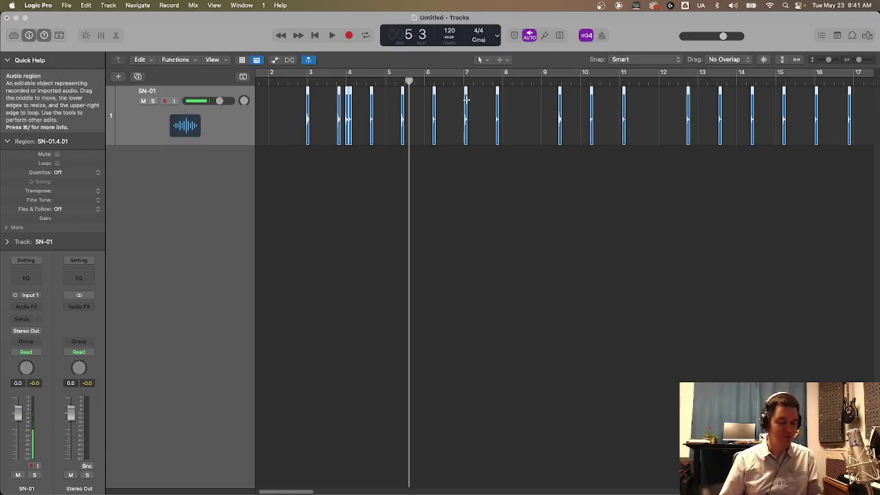
# Step: Undo the split and reopen Remove Silence for the whole SN-01.4 region
pyautogui.press('super+z')
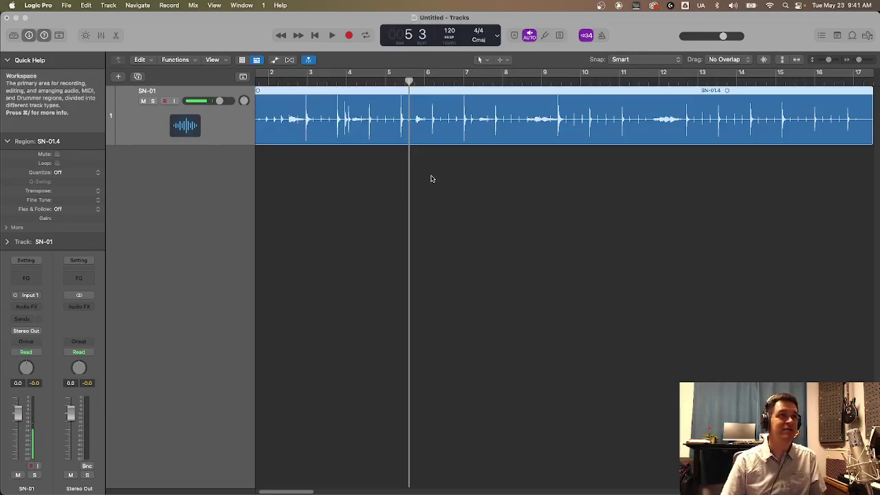
pyautogui.hscroll(-2, 430, 175)
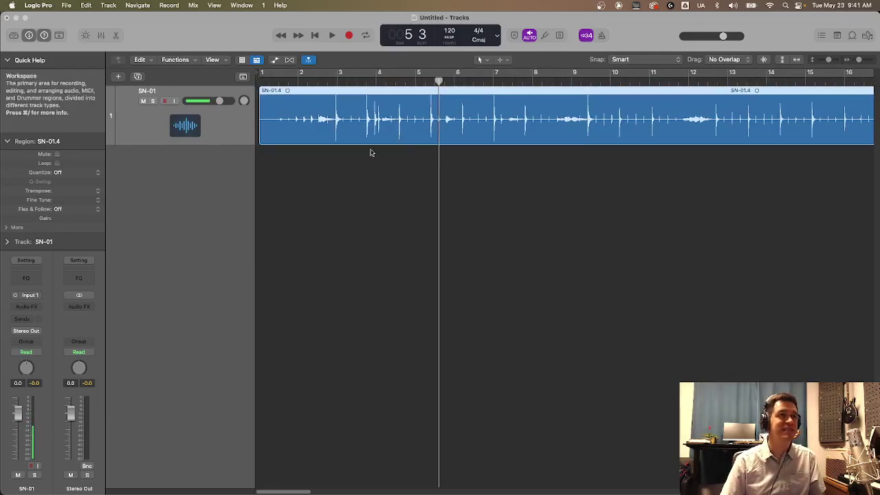
pyautogui.click(175, 60)
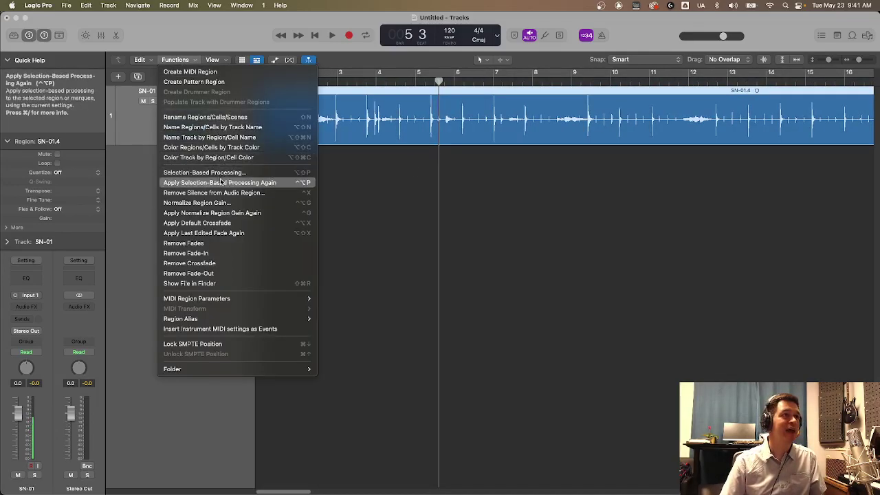
pyautogui.click(218, 193)
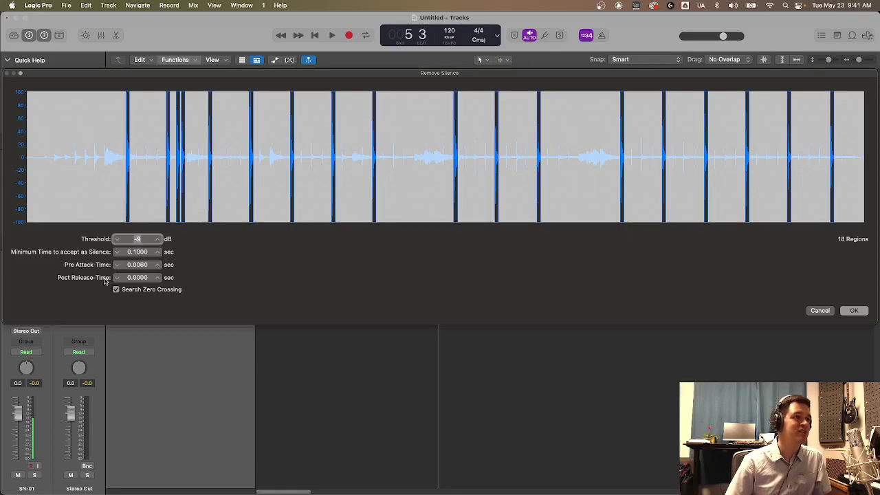
# Step: Set Pre Attack-Time to 0.0460 sec
pyautogui.click(158, 265)
pyautogui.click(117, 265)
pyautogui.click(117, 265)
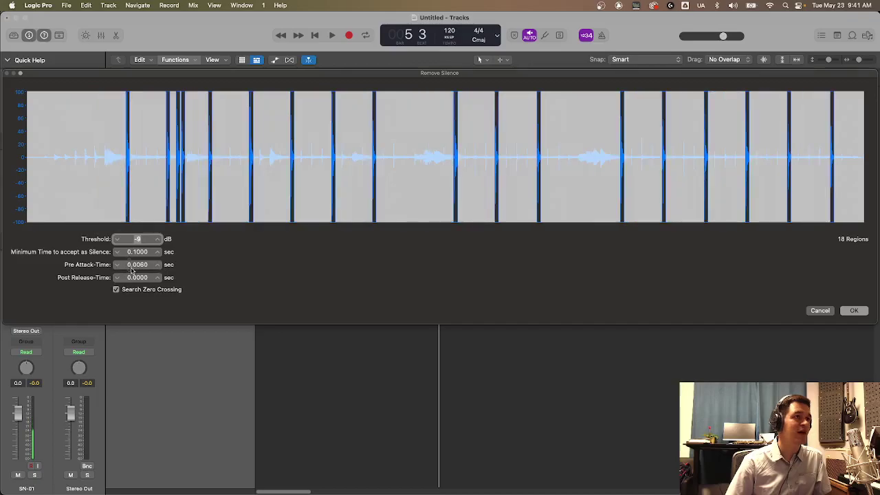
pyautogui.click(139, 269)
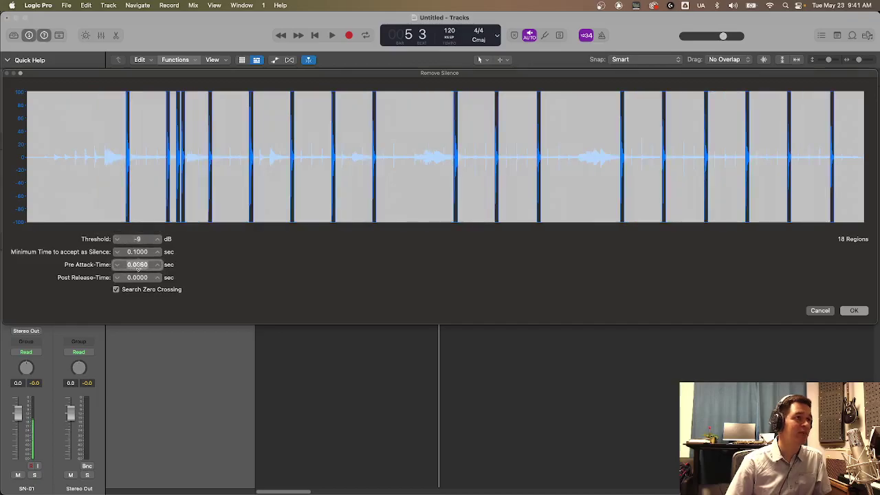
pyautogui.write('0.03')
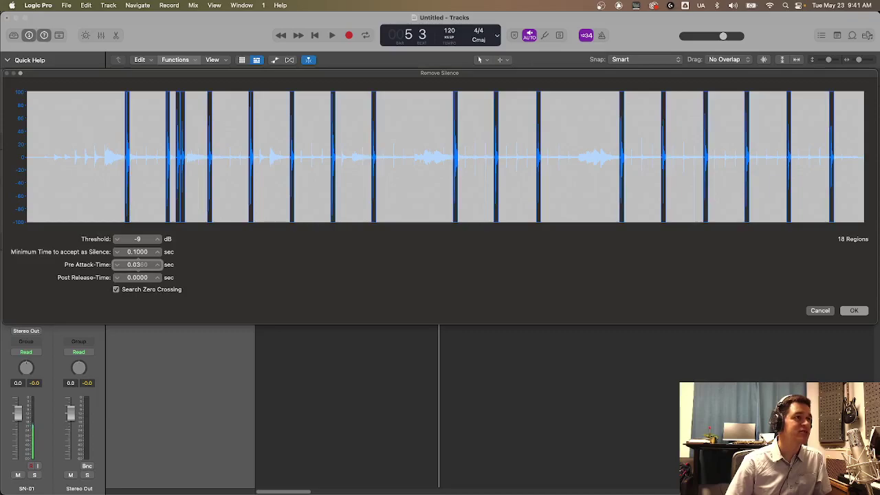
pyautogui.press('BackSpace')
pyautogui.write('4')
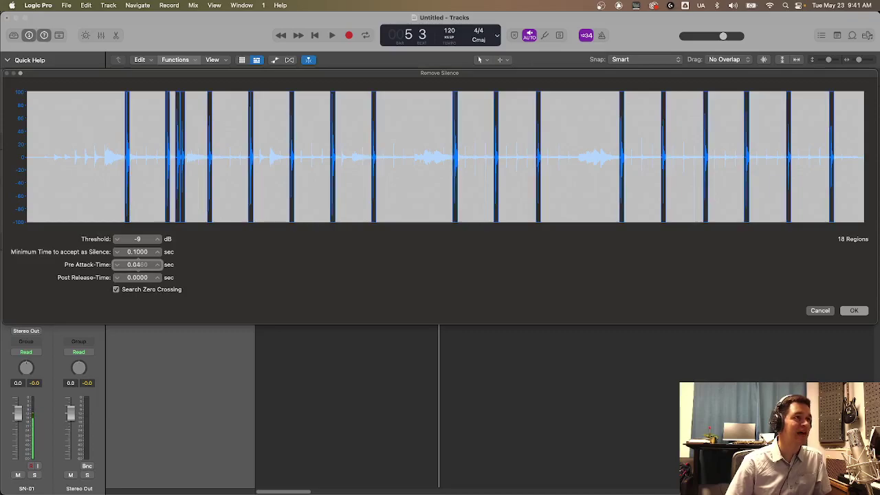
# Step: Set Post Release-Time to 0.0800 sec, keeping Pre Attack-Time at 0.0460 sec
pyautogui.click(137, 277)
pyautogui.write('0.07')
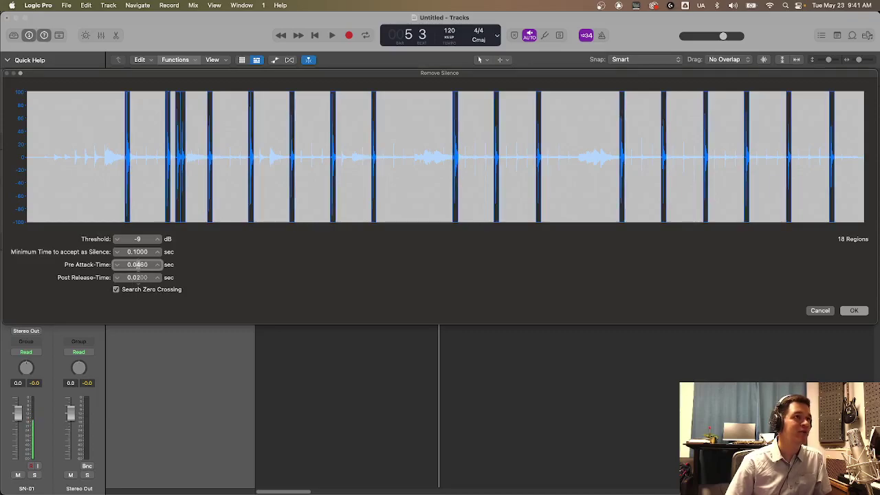
pyautogui.press('BackSpace')
pyautogui.write('8')
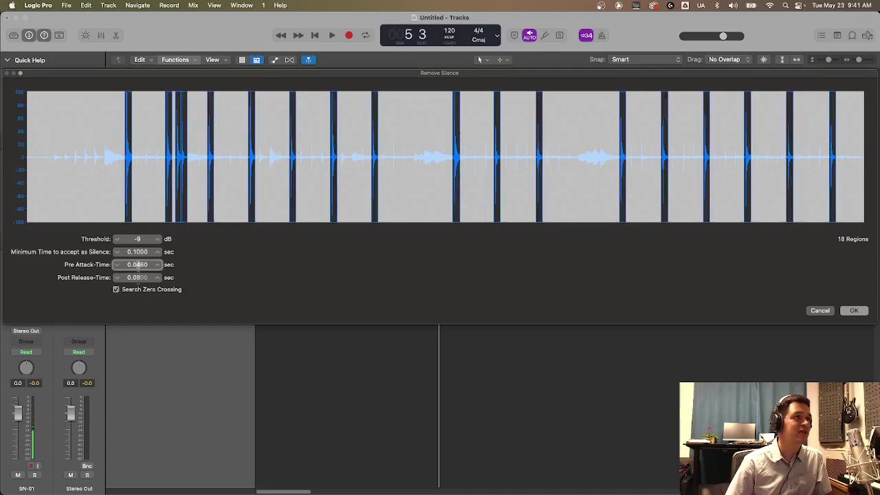
pyautogui.press('BackSpace')
pyautogui.press('BackSpace')
pyautogui.write('1000')
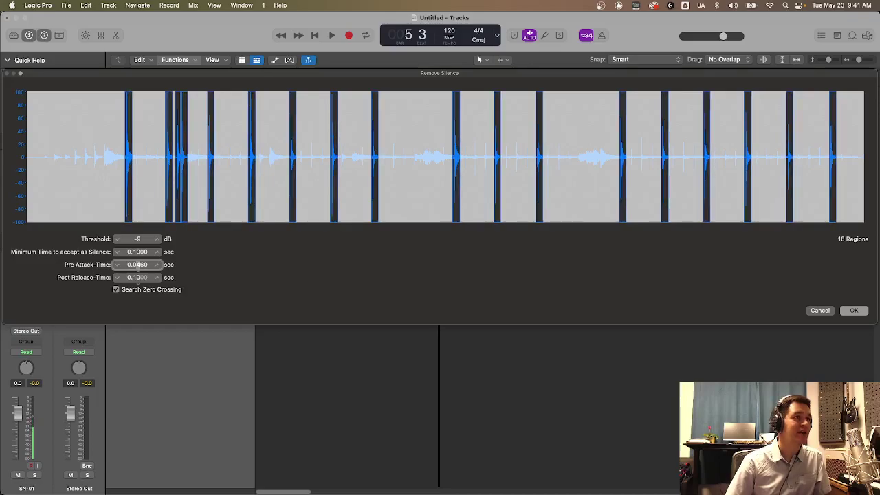
pyautogui.press('Up')
pyautogui.press('Up')
pyautogui.press('Up')
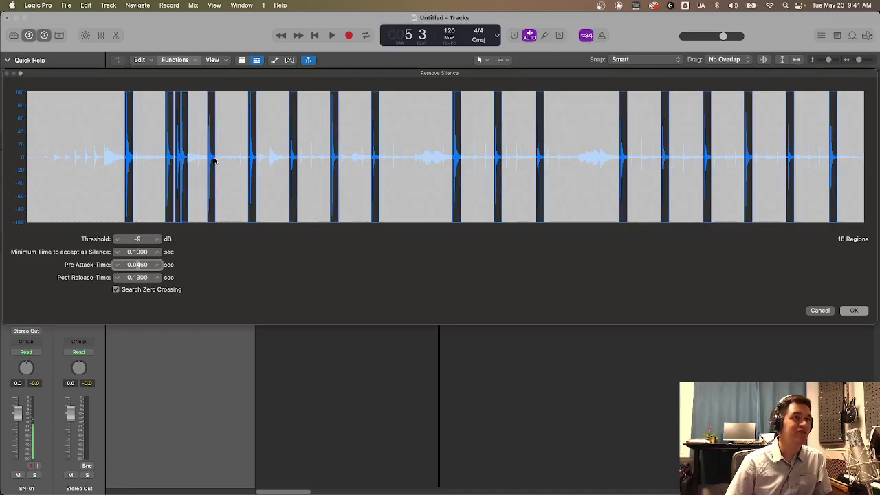
pyautogui.moveTo(137, 266)
pyautogui.mouseDown()
pyautogui.moveTo(137, 258)
pyautogui.moveTo(138, 282)
pyautogui.mouseUp()
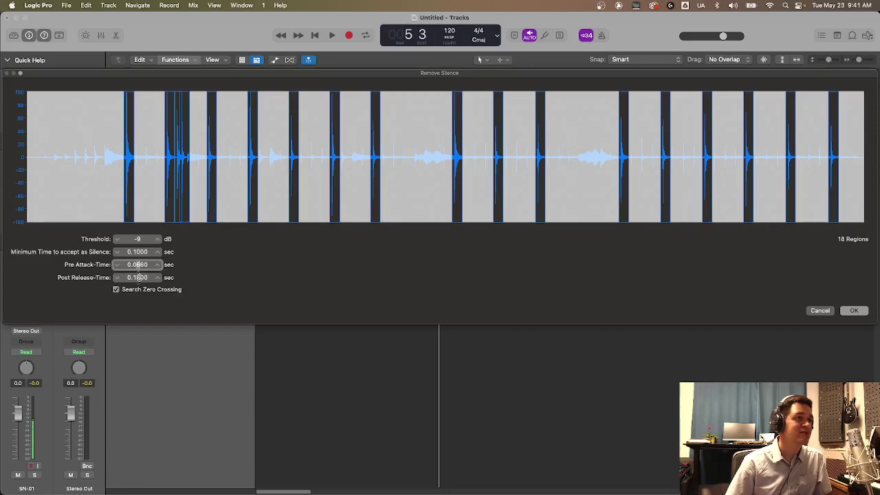
pyautogui.moveTo(139, 279); pyautogui.dragTo(138, 288)
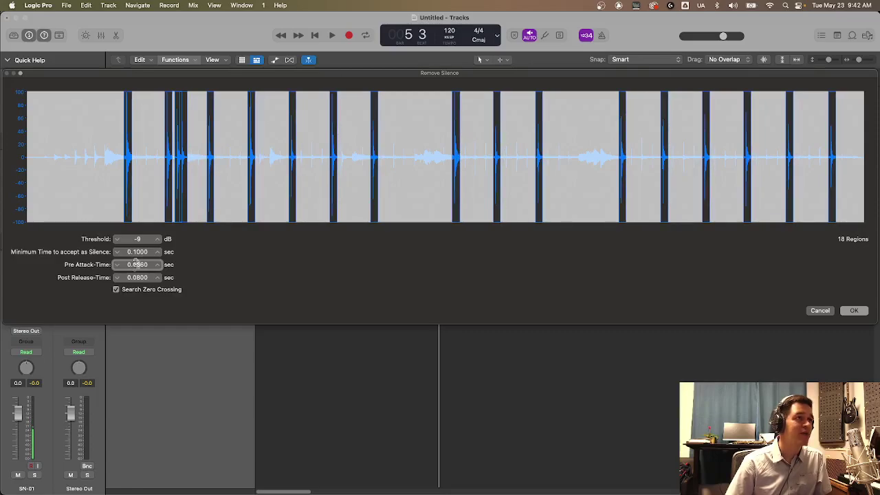
pyautogui.moveTo(138, 265); pyautogui.dragTo(141, 260)
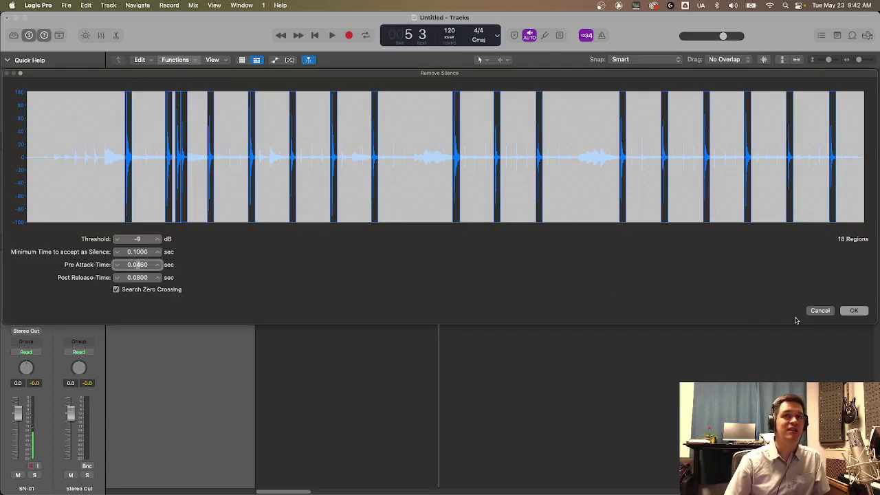
# Step: Apply the revised Remove Silence settings and audition the 18 regions from bar 2
pyautogui.click(855, 311)
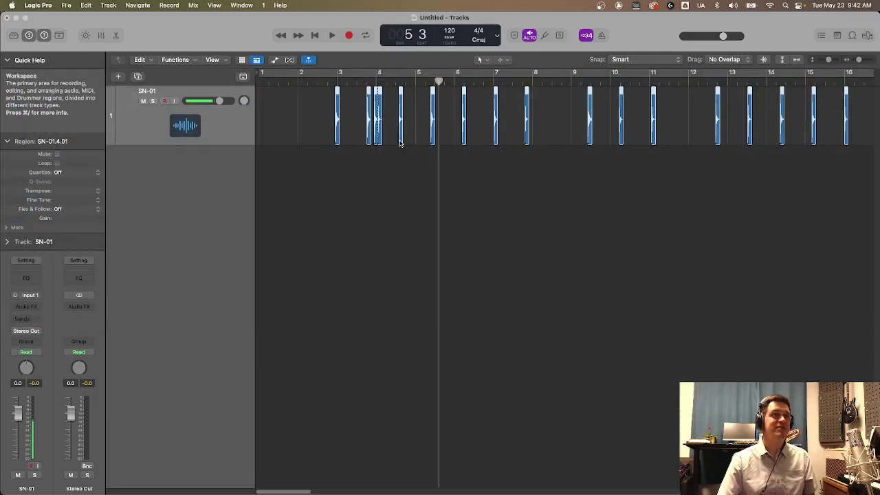
pyautogui.click(327, 80)
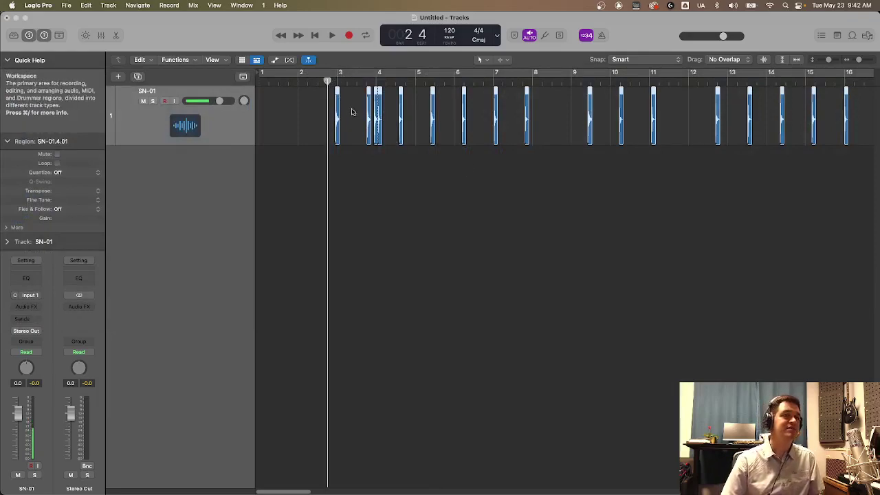
pyautogui.press('space')
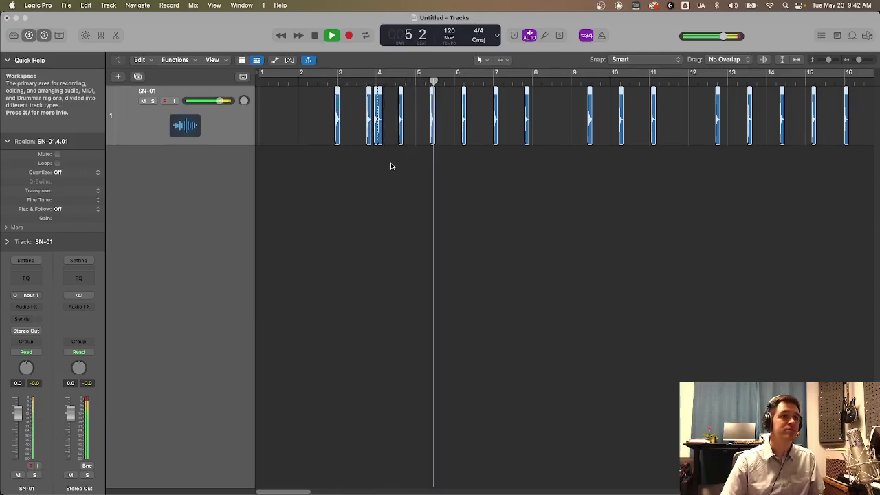
pyautogui.press('space')
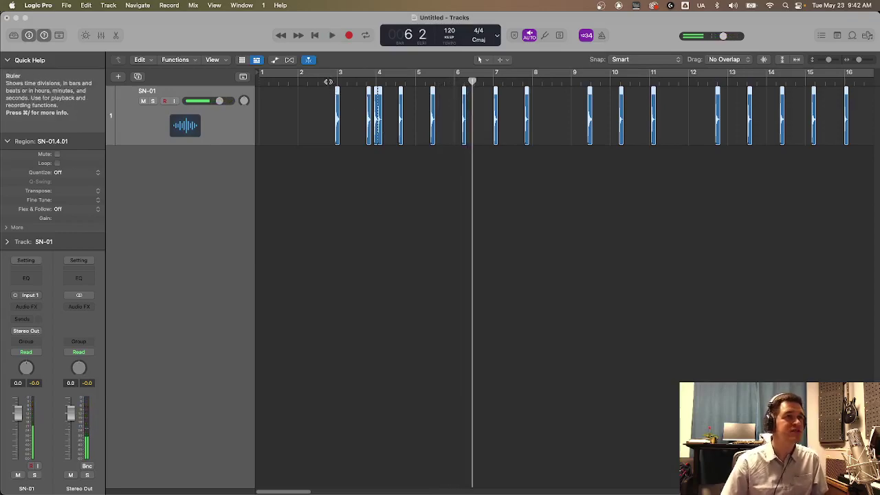
# Step: Undo the split, reopen Remove Silence, and lengthen Post Release-Time to 0.1700 sec
pyautogui.press('super+z')
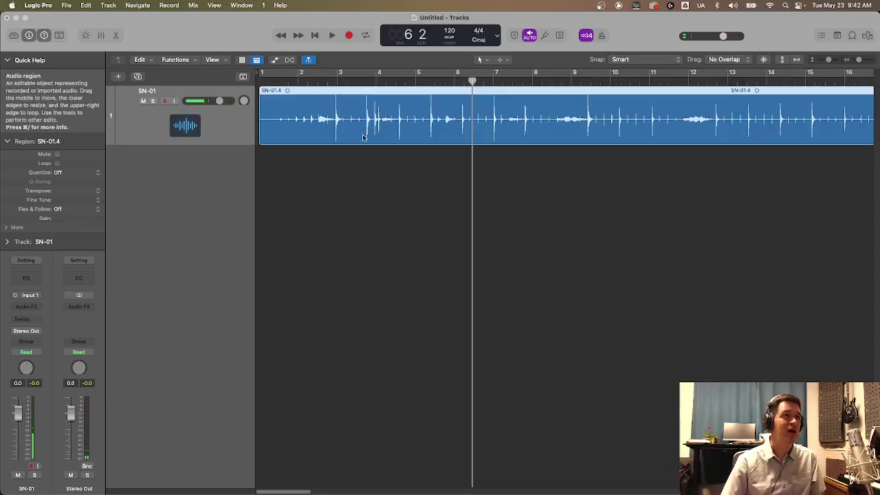
pyautogui.rightClick(349, 124)
pyautogui.press('Escape')
pyautogui.click(175, 59)
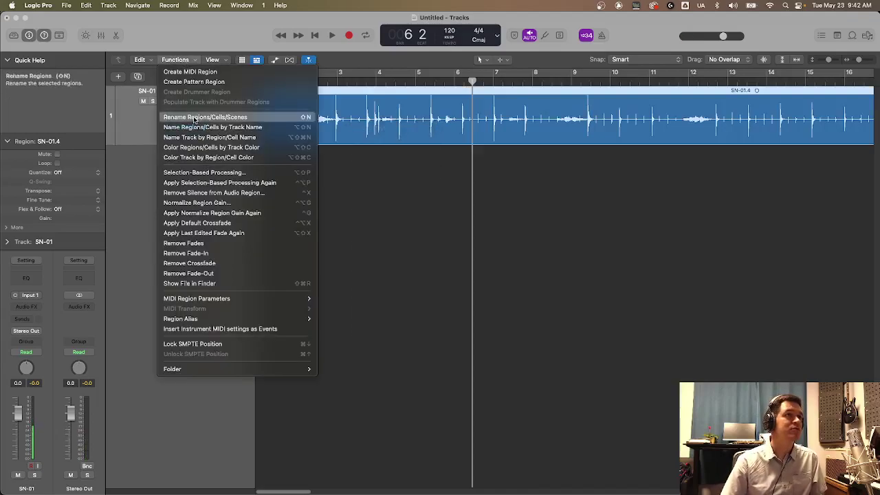
pyautogui.click(205, 193)
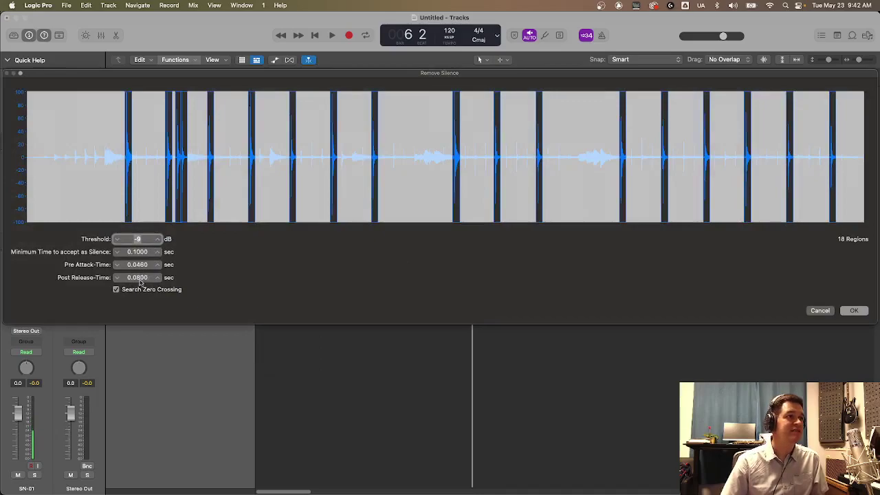
pyautogui.moveTo(138, 279); pyautogui.dragTo(137, 259)
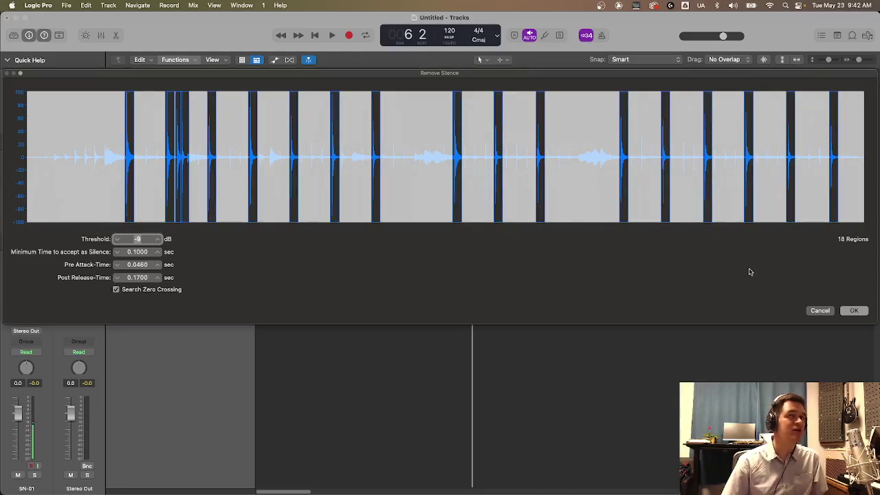
# Step: Apply the 0.1700 sec split into 18 regions and play them from bar 2 beat 3
pyautogui.click(850, 313)
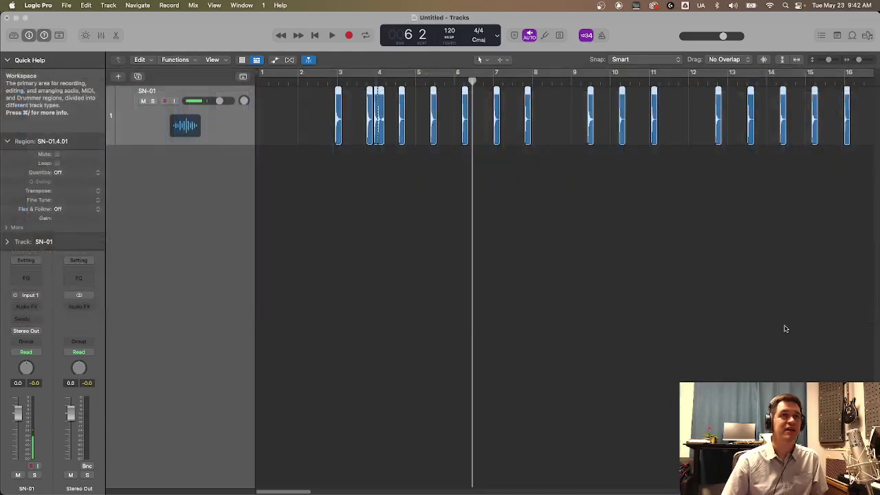
pyautogui.click(322, 76)
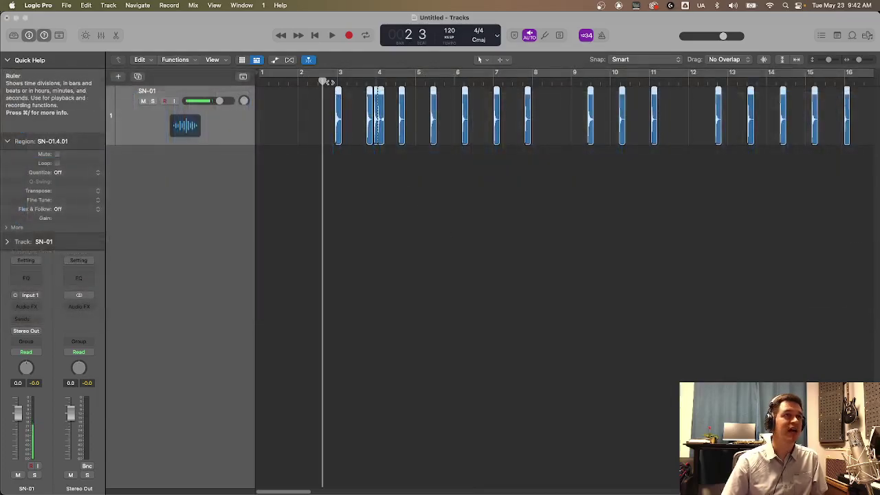
pyautogui.press('space')
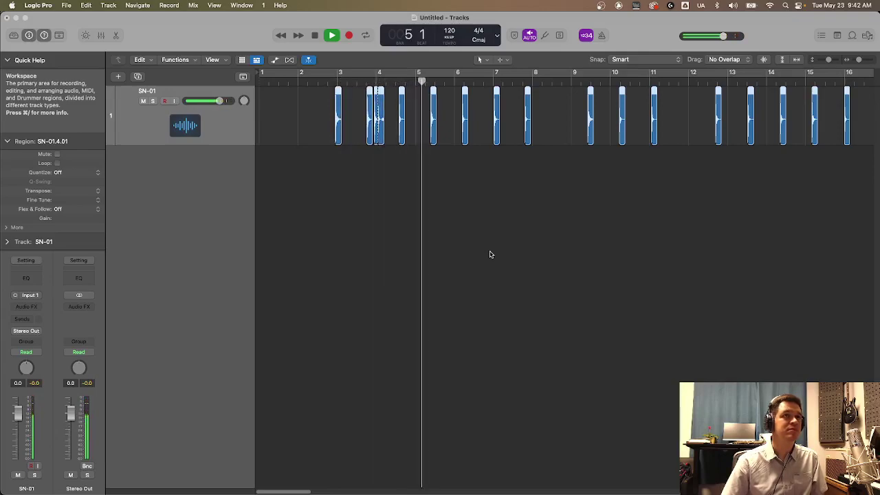
pyautogui.press('space')
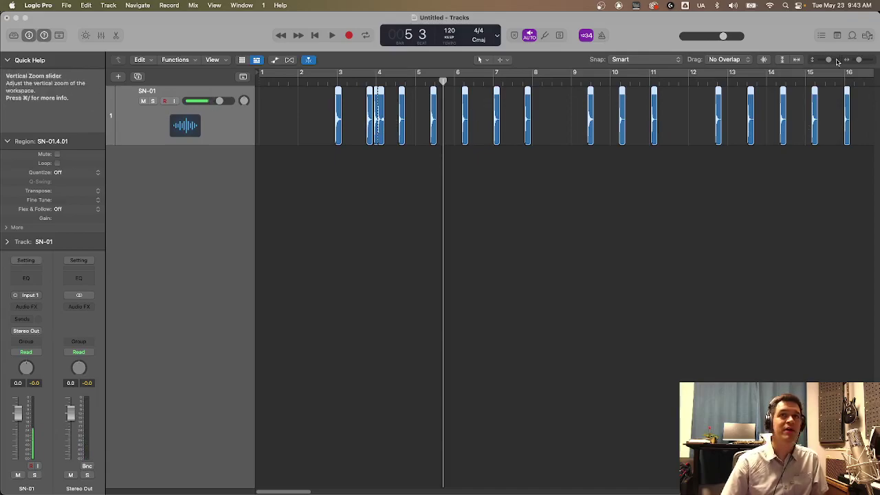
# Step: Enlarge the track height and trim the tail of region SN-01.4.04 shorter
pyautogui.moveTo(829, 61); pyautogui.dragTo(862, 61)
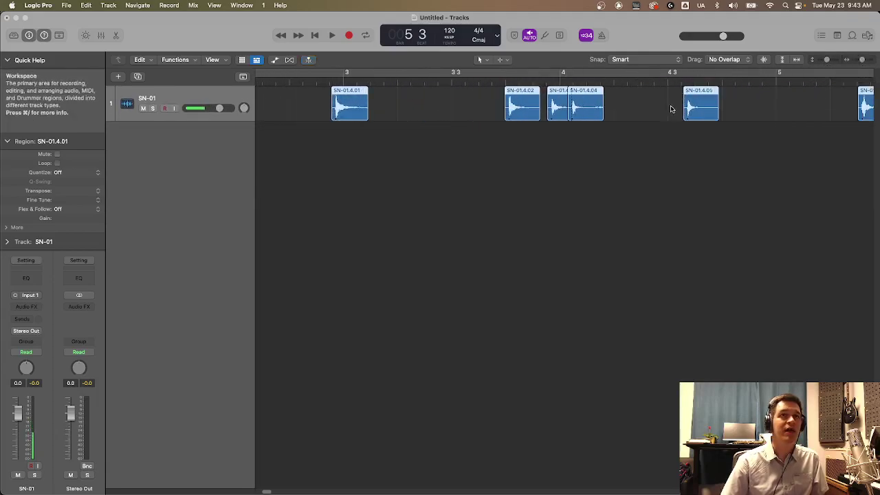
pyautogui.moveTo(599, 114)
pyautogui.mouseDown()
pyautogui.moveTo(607, 114)
pyautogui.moveTo(595, 114)
pyautogui.mouseUp()
pyautogui.click(623, 112)
pyautogui.click(608, 114)
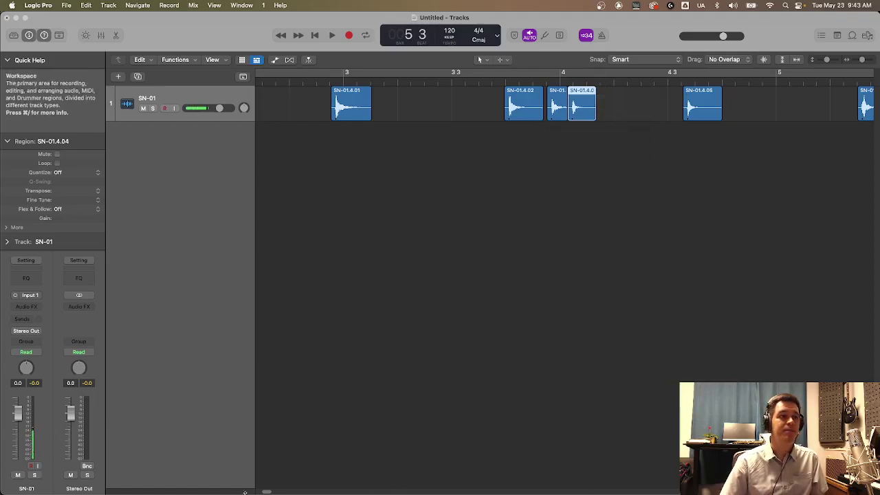
# Step: Select all 18 snare regions
pyautogui.hscroll(-5, 268, 492)
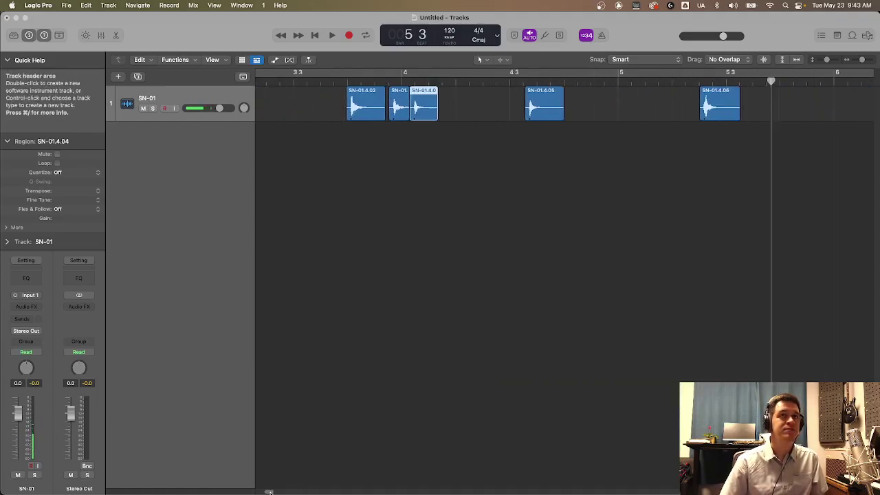
pyautogui.click(329, 196)
pyautogui.press('super+a')
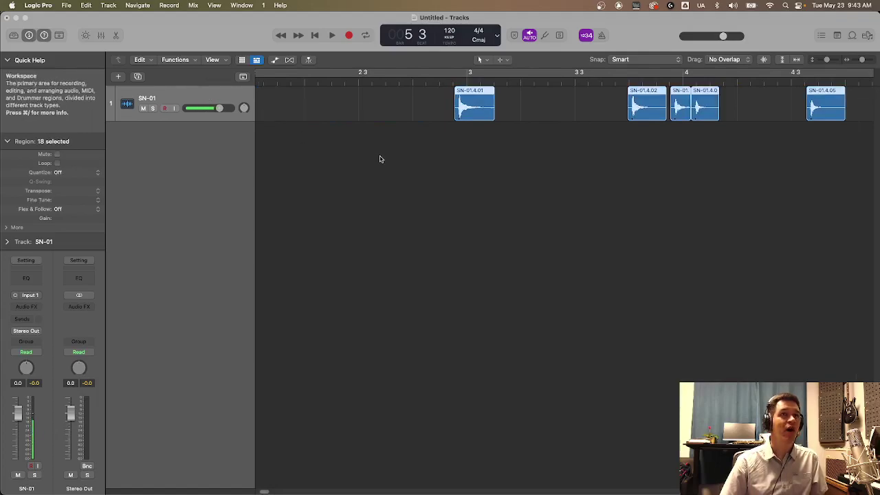
pyautogui.hscroll(3, 382, 161)
pyautogui.hscroll(3, 382, 165)
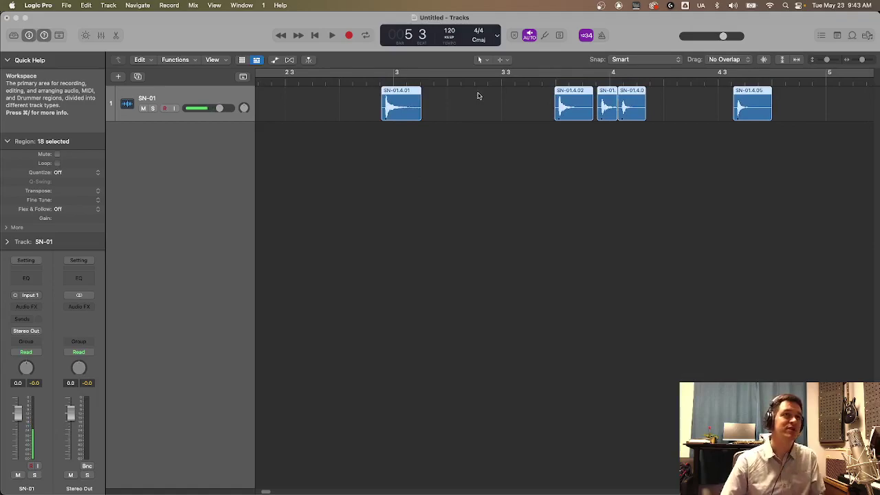
# Step: Make the Fade Tool the Command-click tool and zoom out to view all 18 snare regions
pyautogui.click(508, 59)
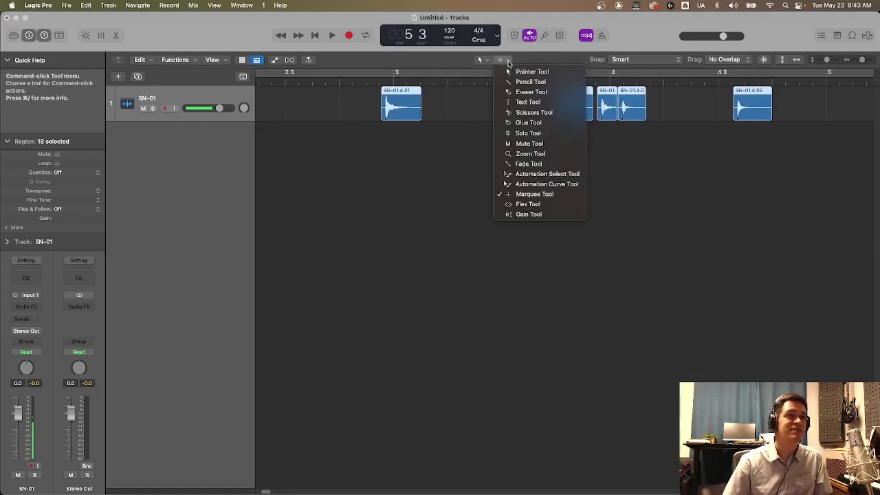
pyautogui.click(536, 165)
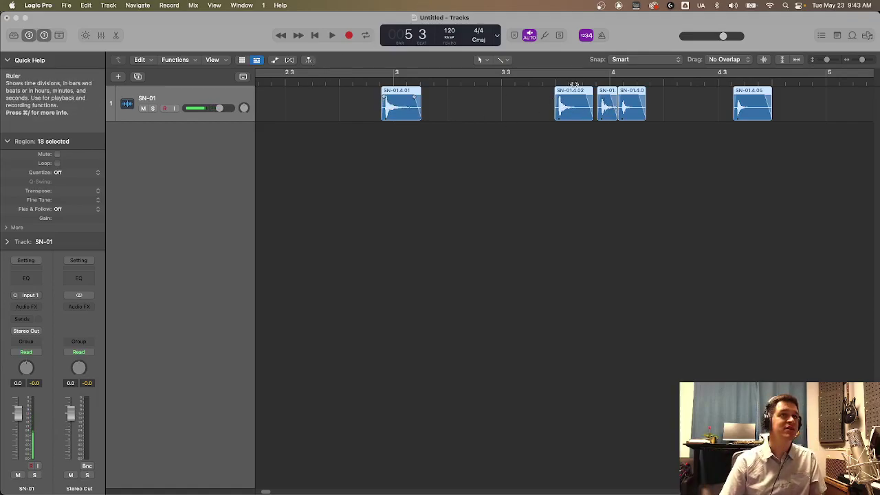
pyautogui.moveTo(862, 60); pyautogui.dragTo(853, 63)
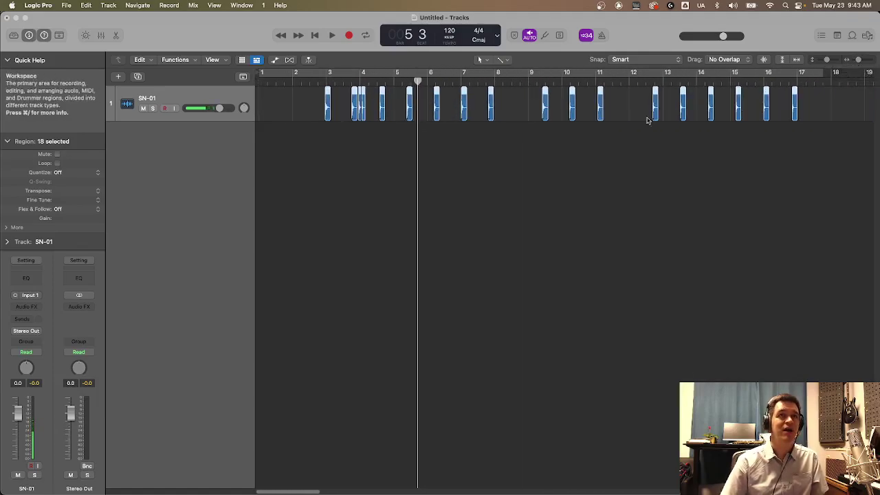
pyautogui.click(318, 81)
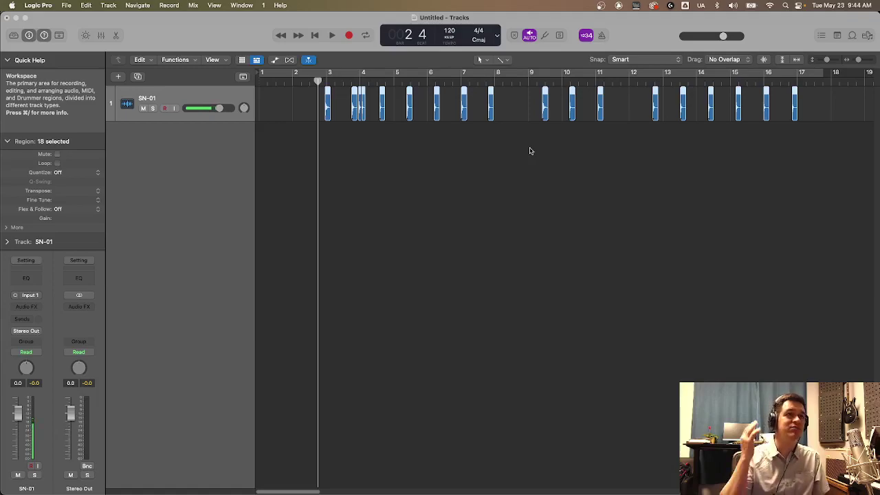
pyautogui.press('space')
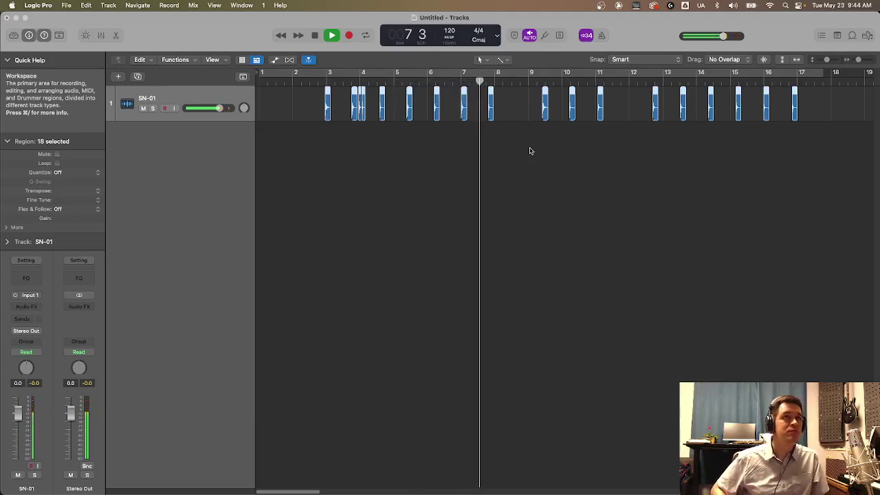
pyautogui.press('space')
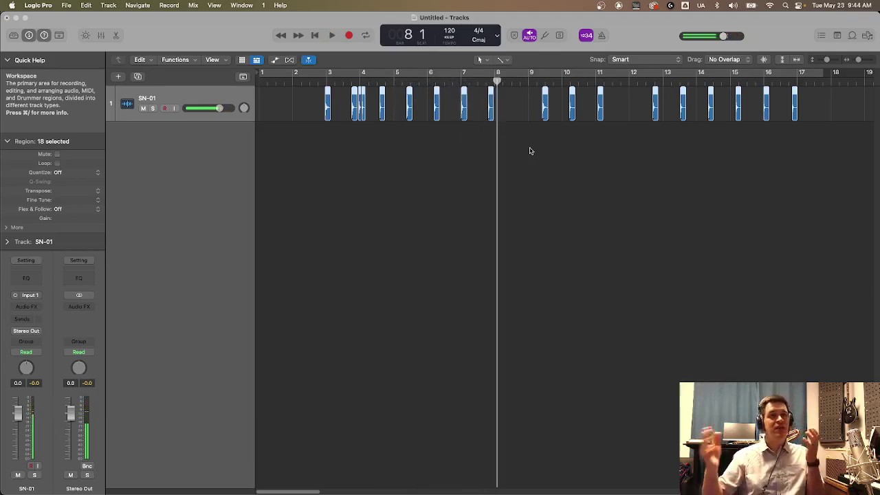